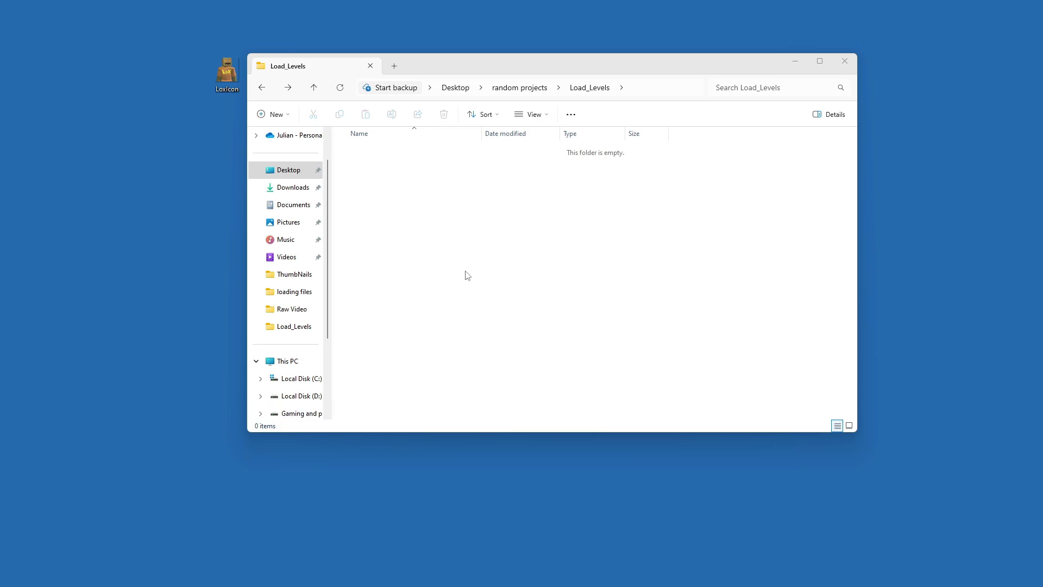
Create a new folder inside Load_Levels and begin typing its name.
right_click(417, 205)
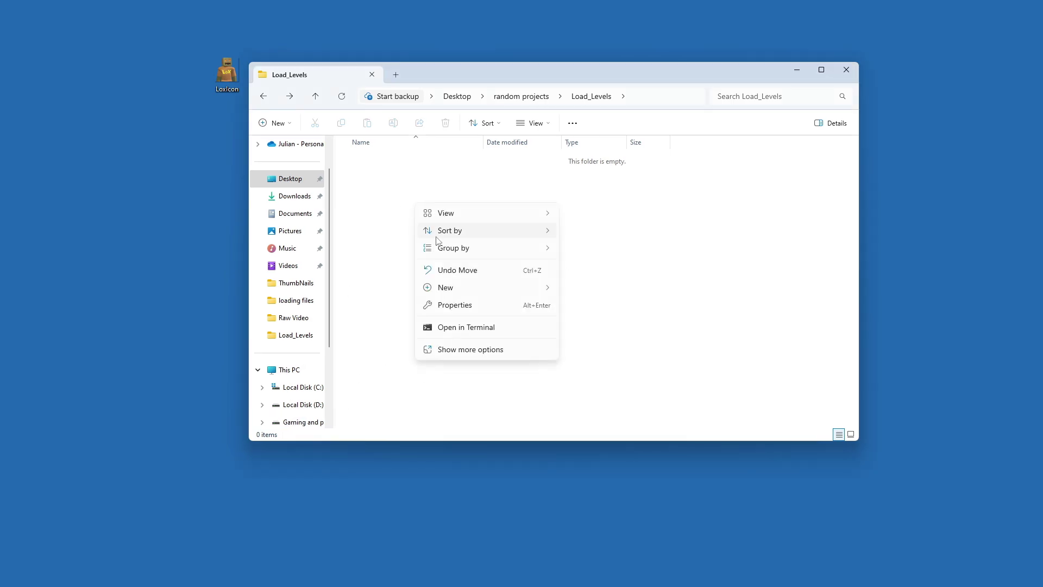
mouse_move(500, 287)
click(601, 288)
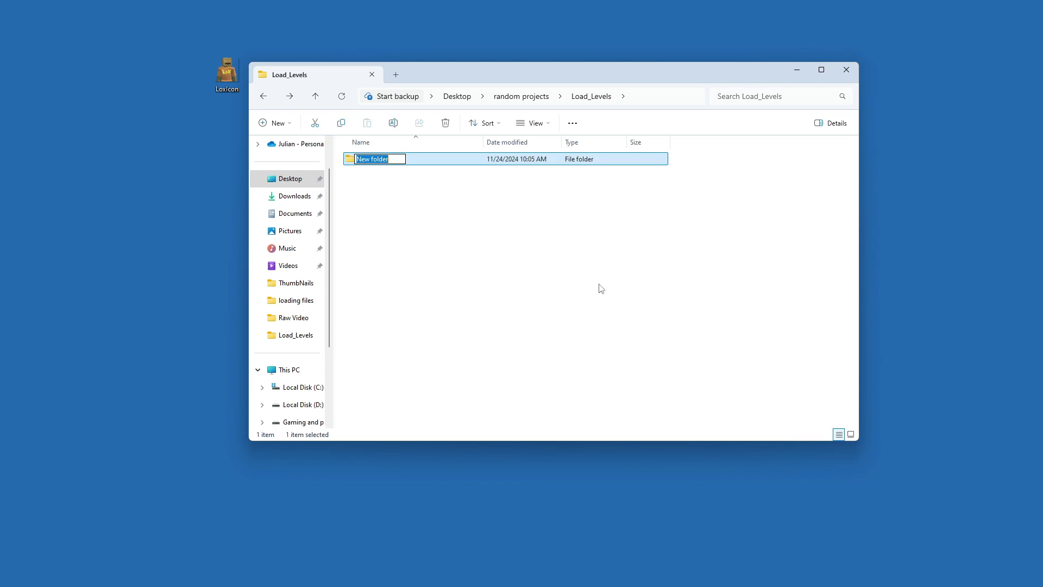
text(lo)
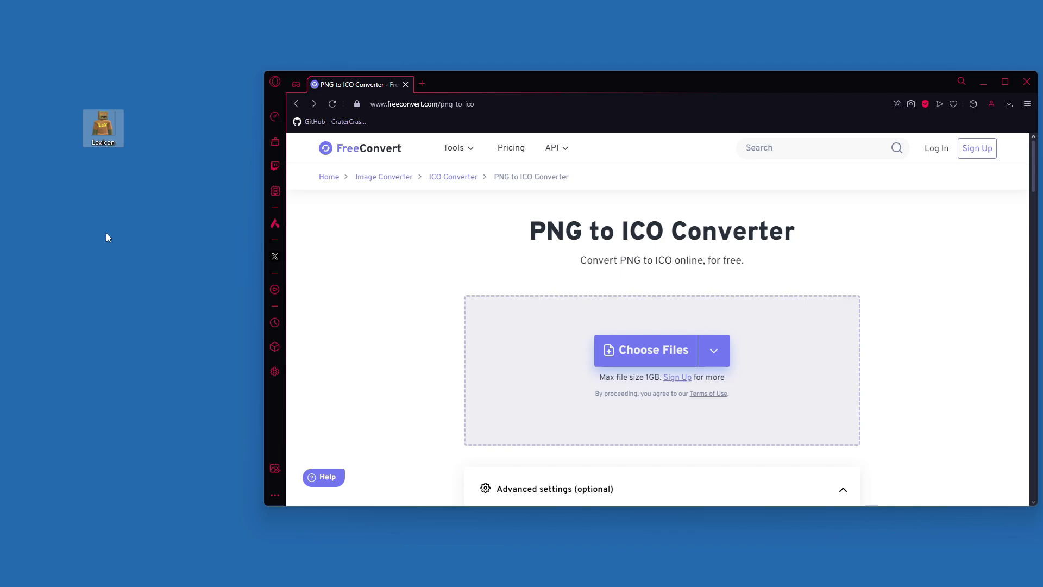
Preview LoxIcon.png, then convert it to ICO in FreeConvert and download LoxIcon.ico.
double_click(97, 130)
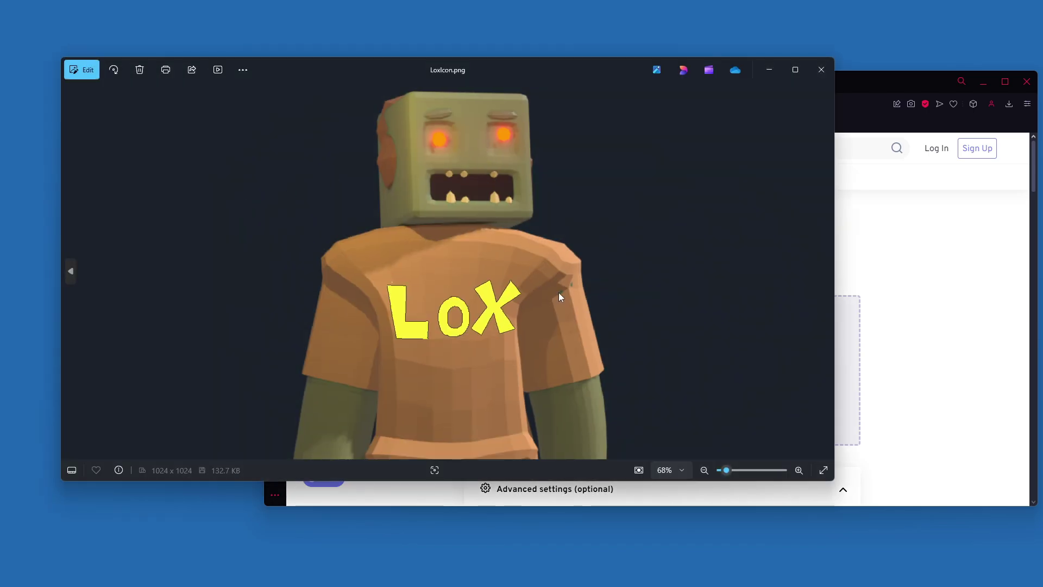
click(820, 70)
drag(103, 126, 675, 288)
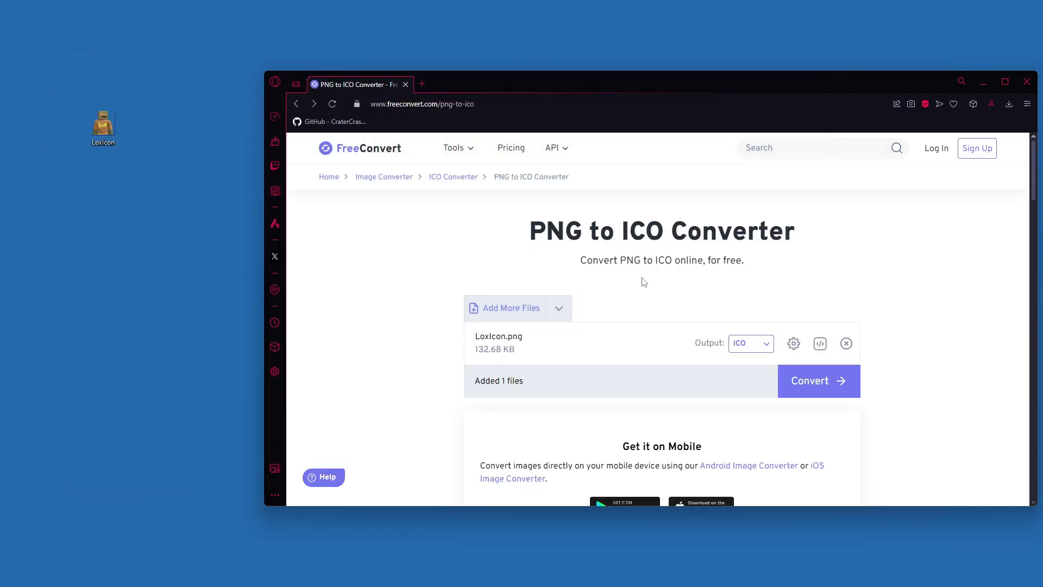
click(813, 380)
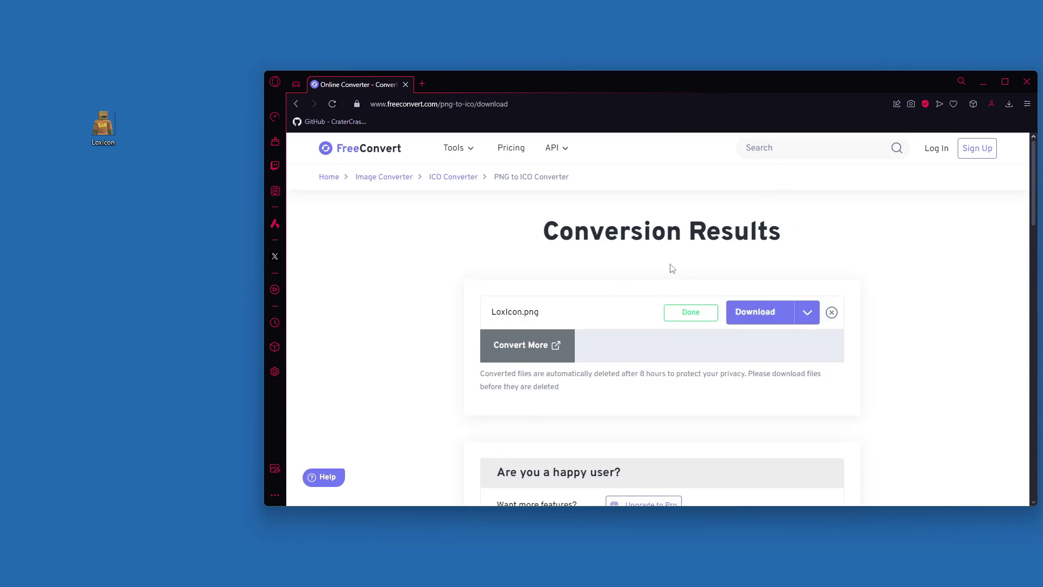
click(761, 314)
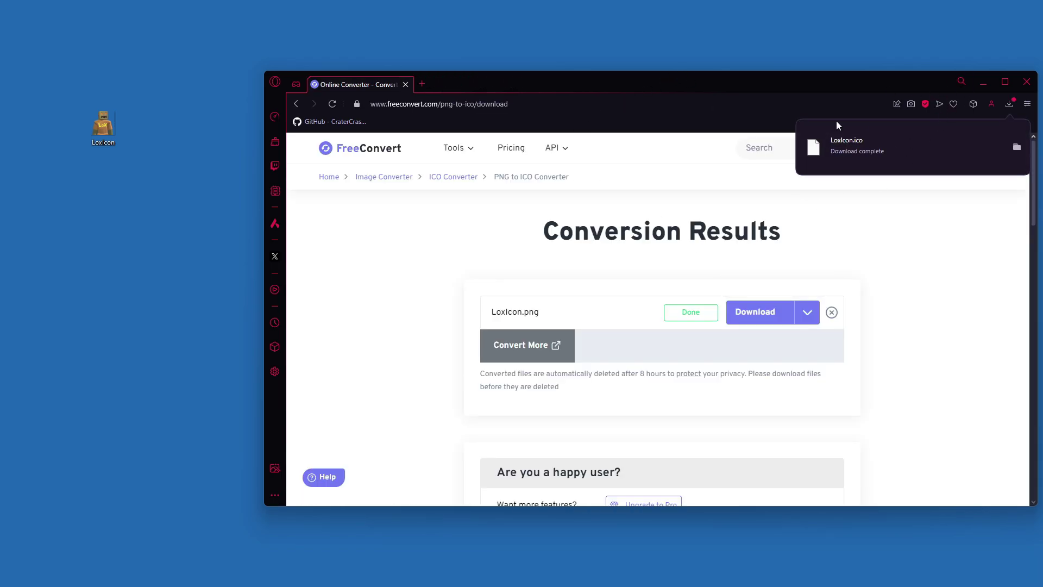
Move the downloaded LoxIcon.ico from the Downloads folder onto the desktop.
click(1018, 148)
drag(454, 209, 137, 225)
click(933, 105)
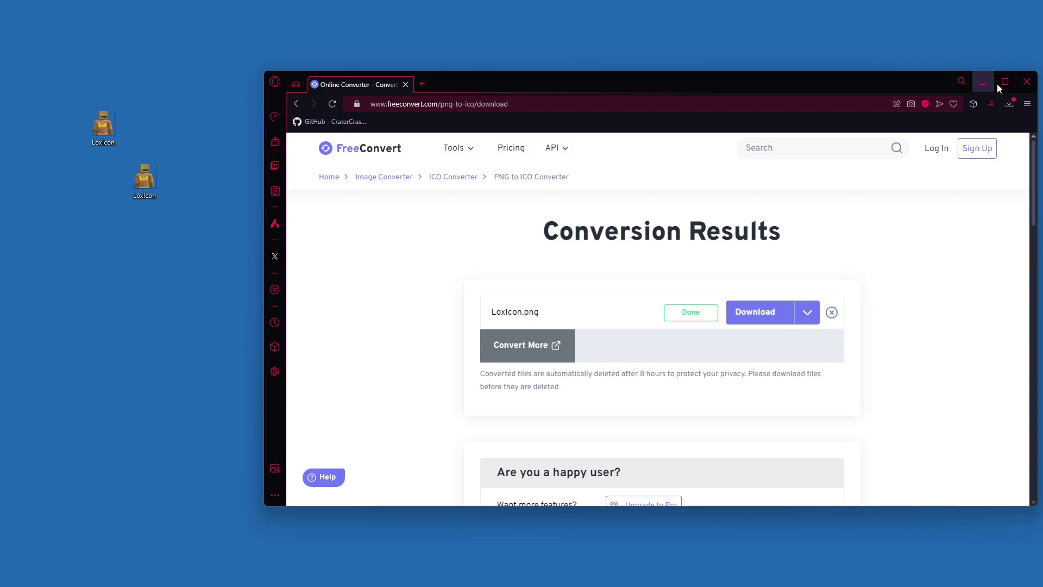
click(984, 83)
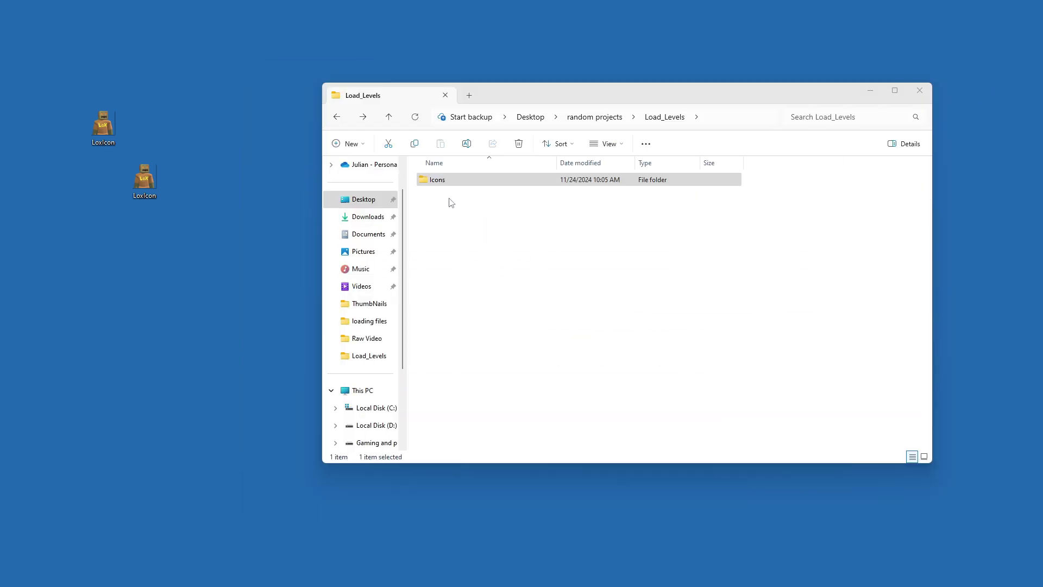
Check LoxIcon.ico in a preview, then drop it into the Load_Levels Icons folder.
double_click(143, 185)
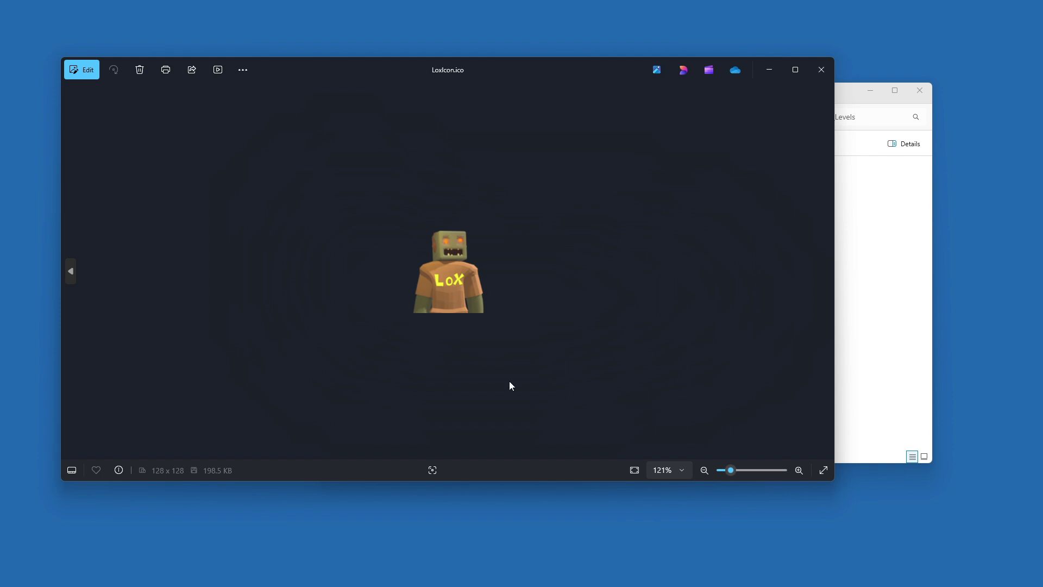
click(821, 69)
drag(158, 188, 434, 172)
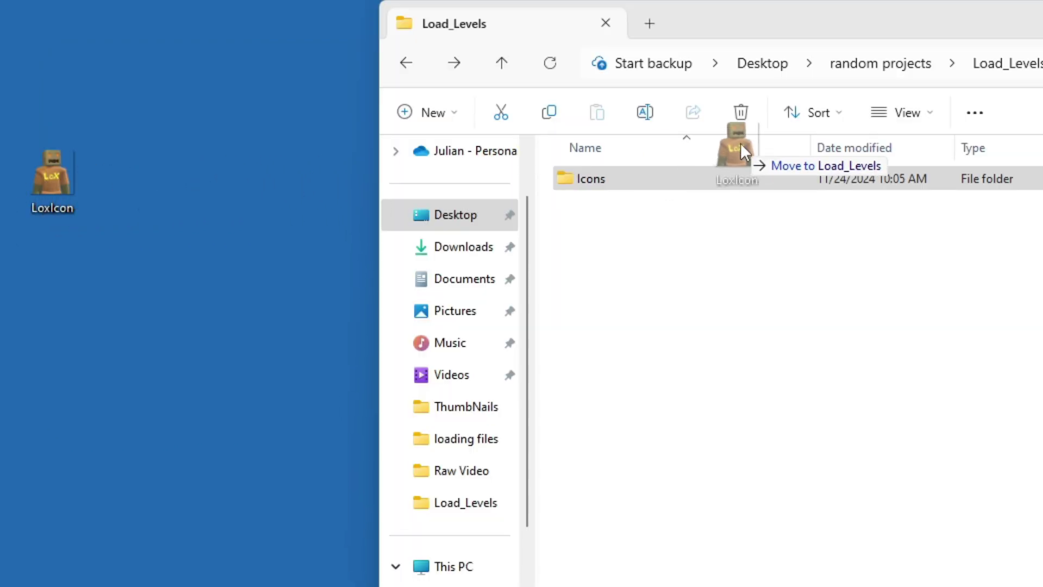
drag(592, 158, 590, 166)
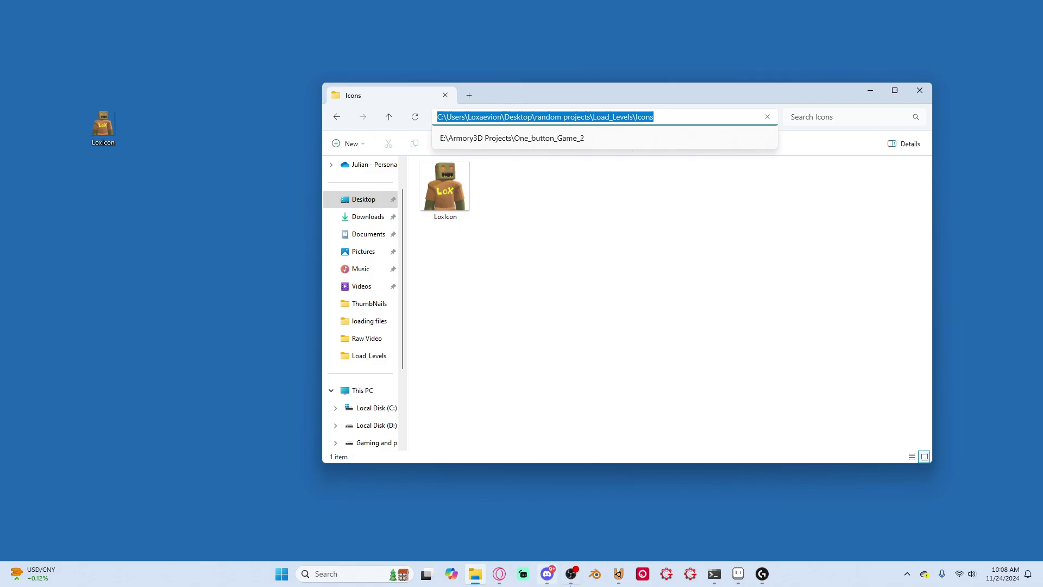
In UPBGE, start File > Save As Game Engine Runtime.
click(619, 573)
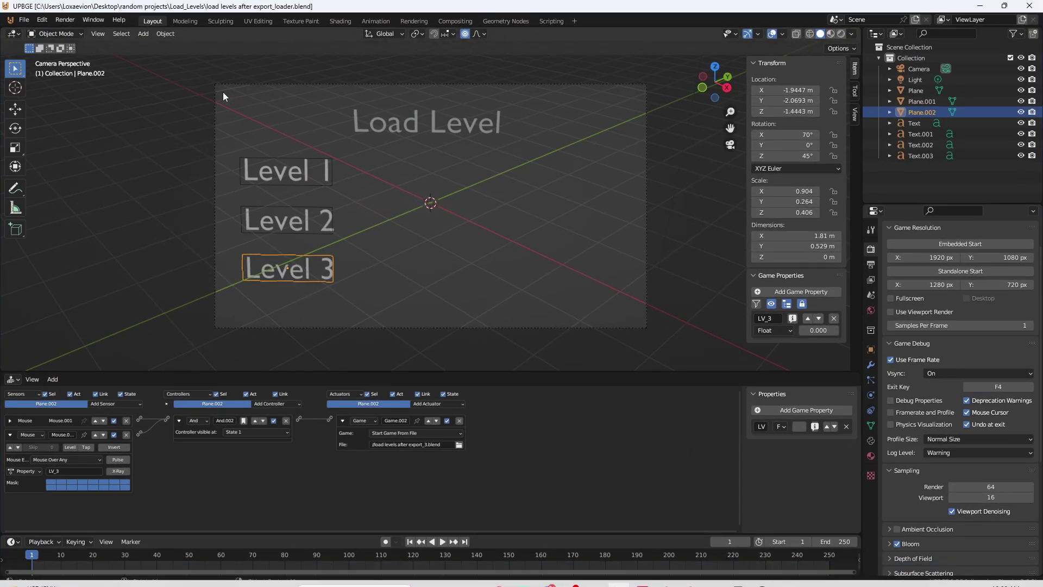
click(24, 20)
mouse_move(64, 175)
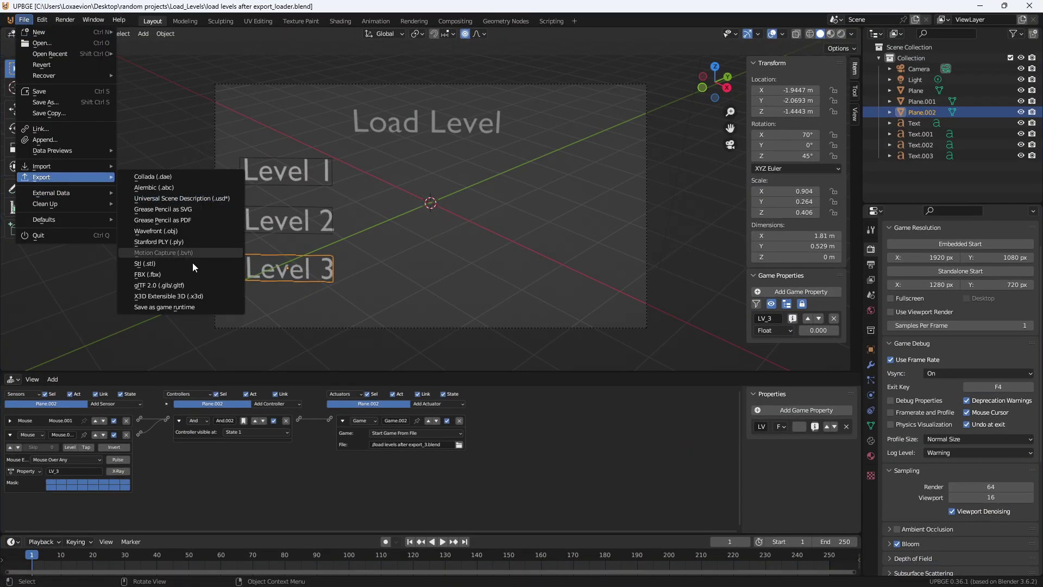
click(166, 308)
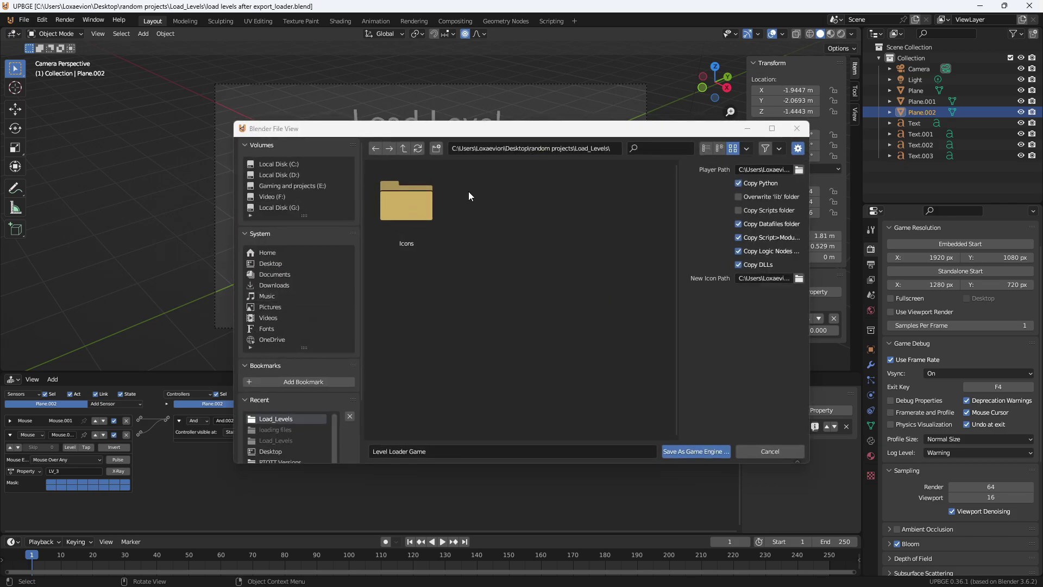
Replace the New Icon Path with the pasted Load_Levels\Icons folder path.
click(755, 279)
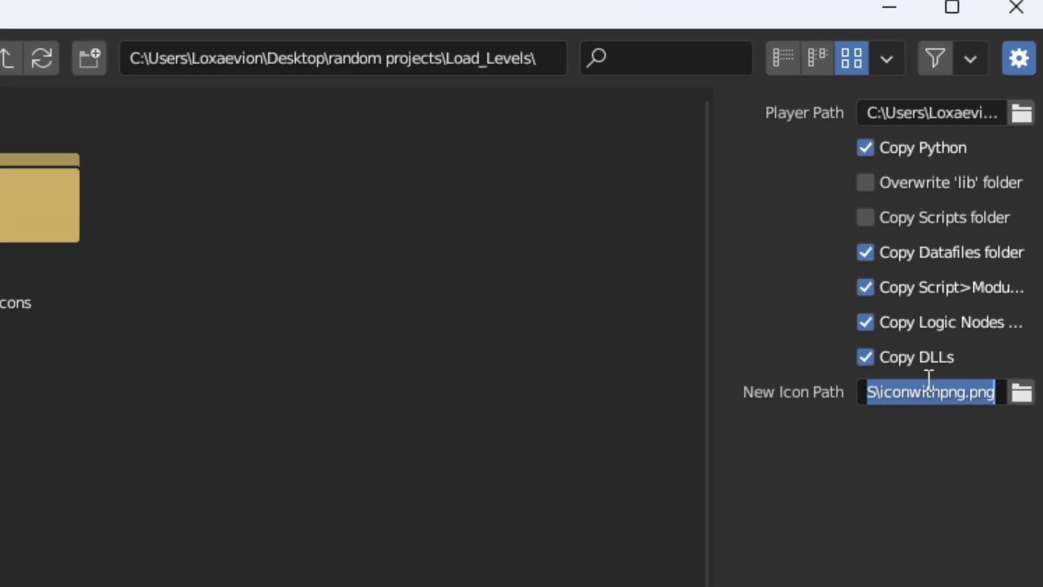
key(BackSpace)
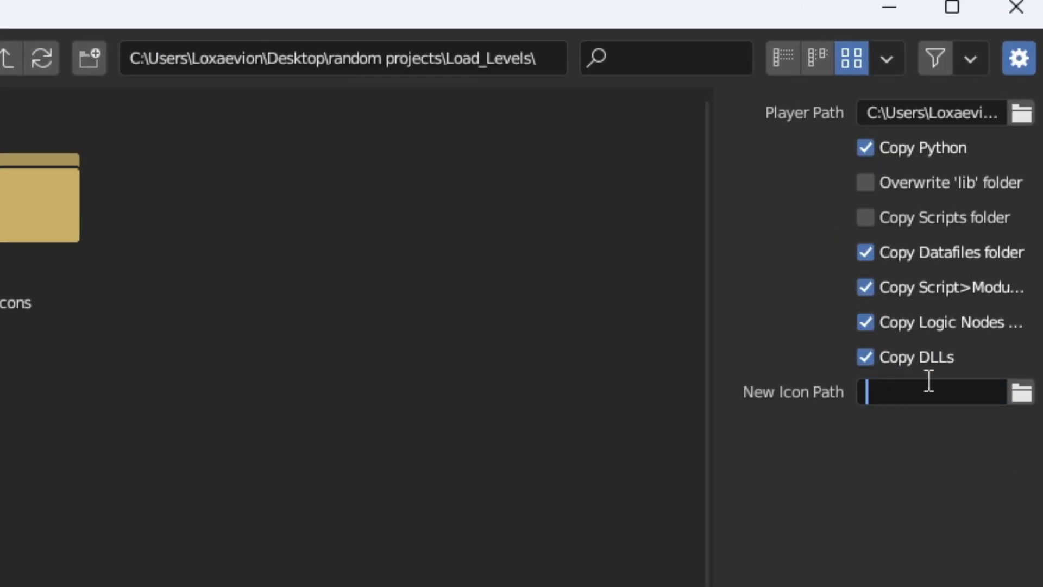
key(ctrl+v)
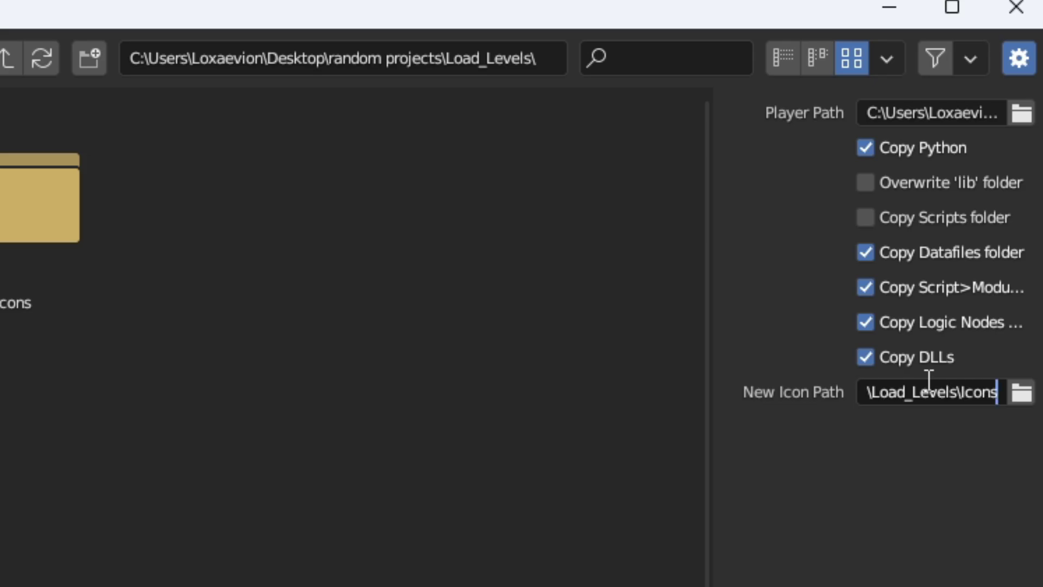
double_click(929, 382)
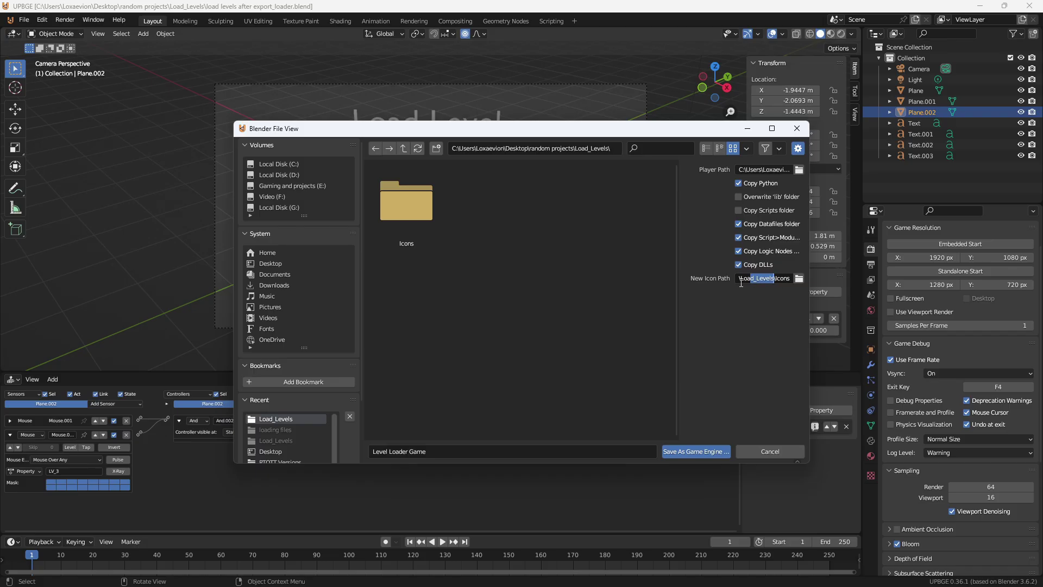
click(741, 279)
click(799, 279)
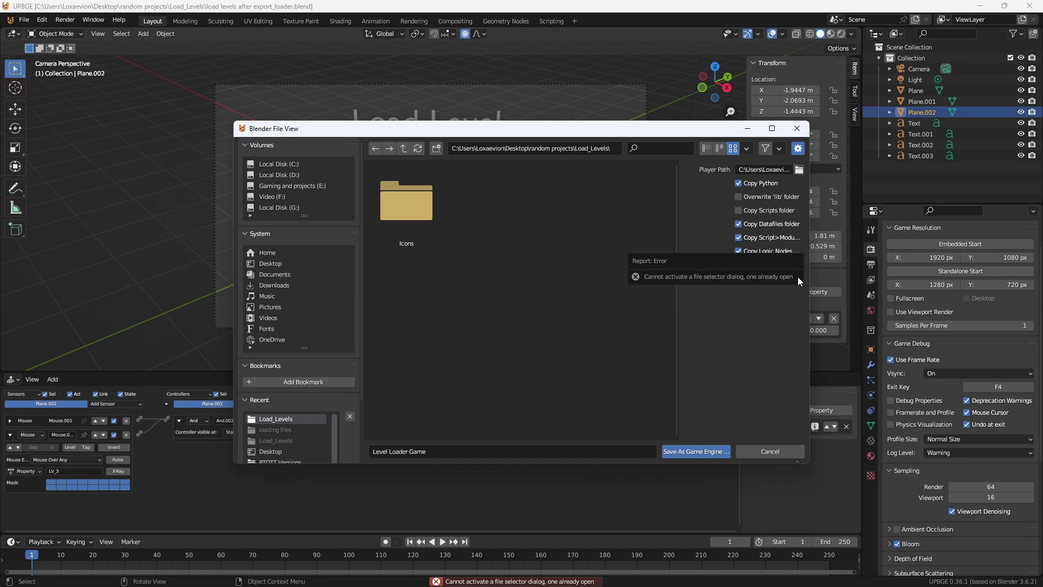
click(763, 279)
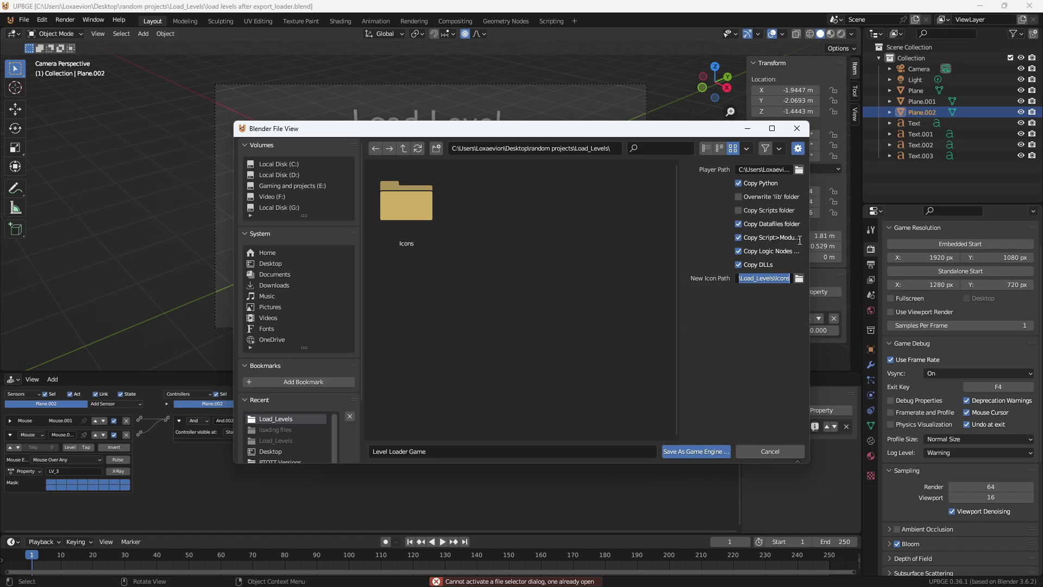
click(726, 302)
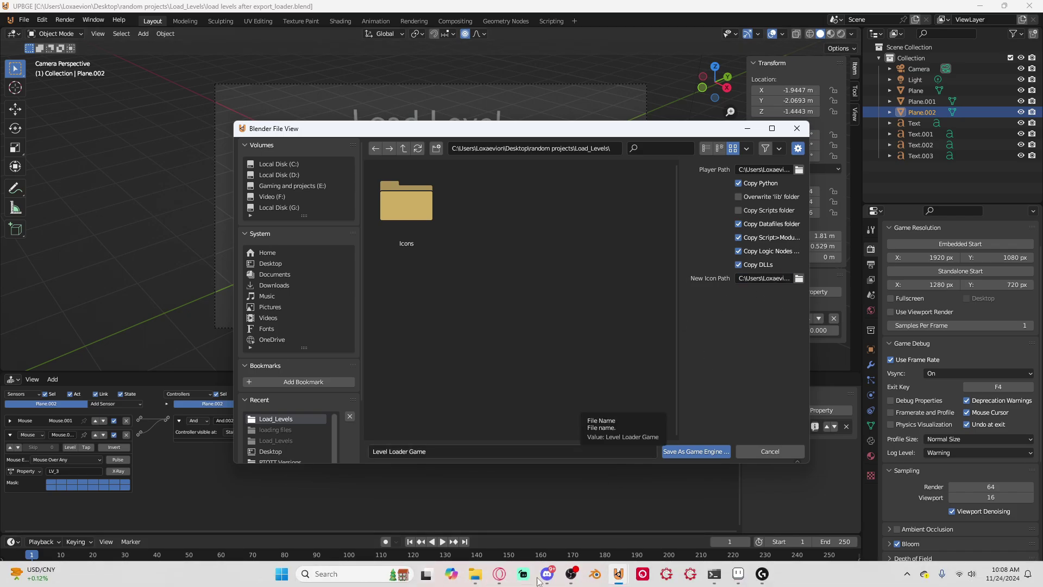
Put the LoxIcon file into rename mode in Explorer to check its name.
click(480, 580)
right_click(445, 214)
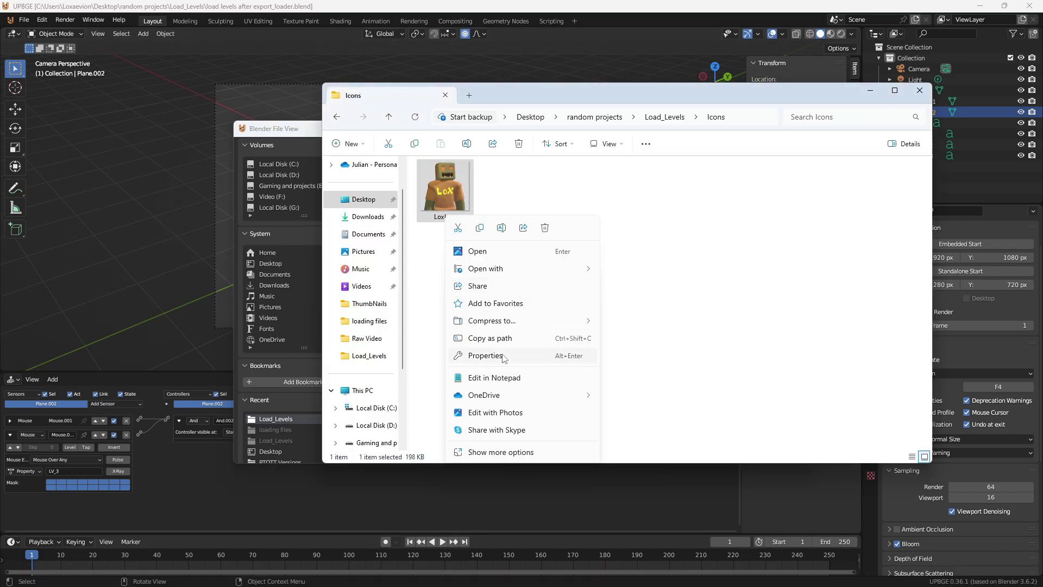
click(488, 452)
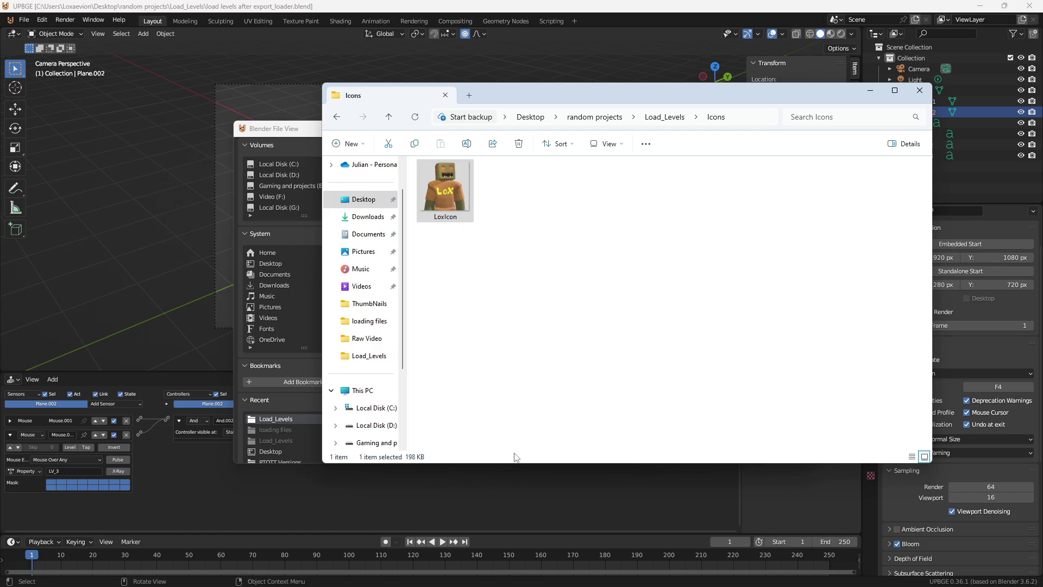
click(487, 484)
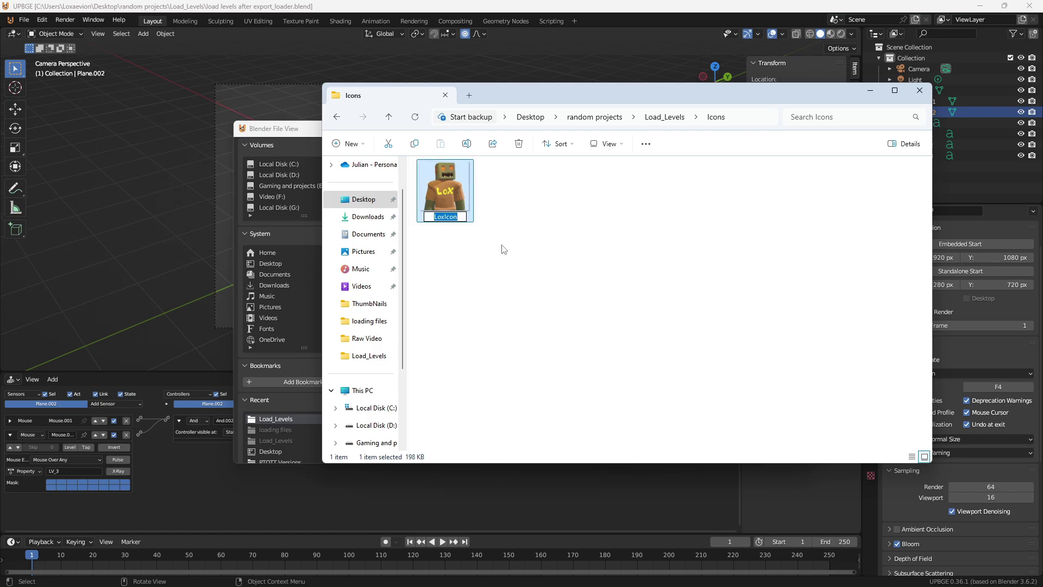
Complete the icon path as Icons\LoxIcon.ico and export the Level Loader Game runtime.
click(516, 250)
click(919, 90)
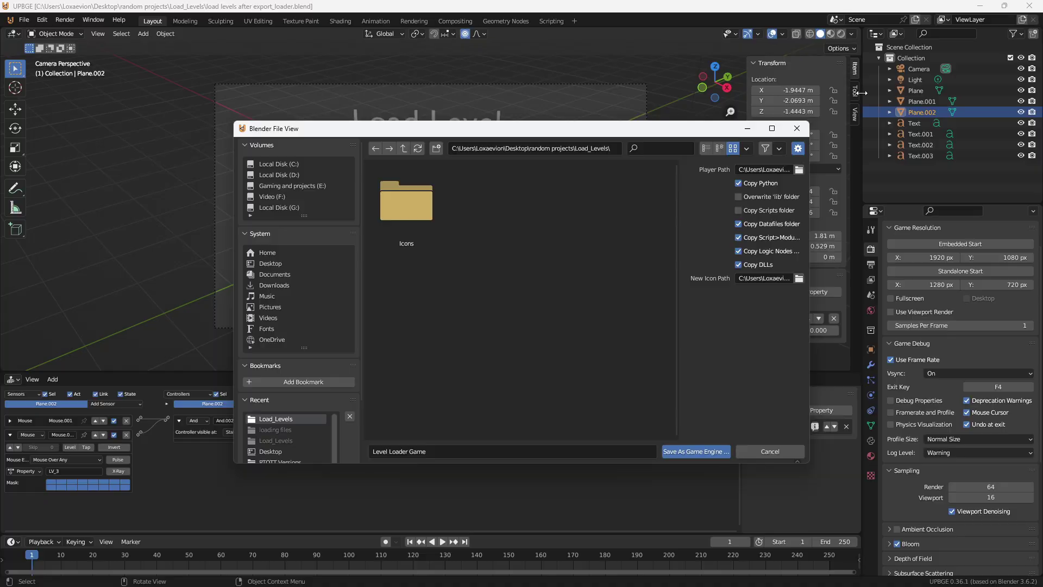
click(725, 289)
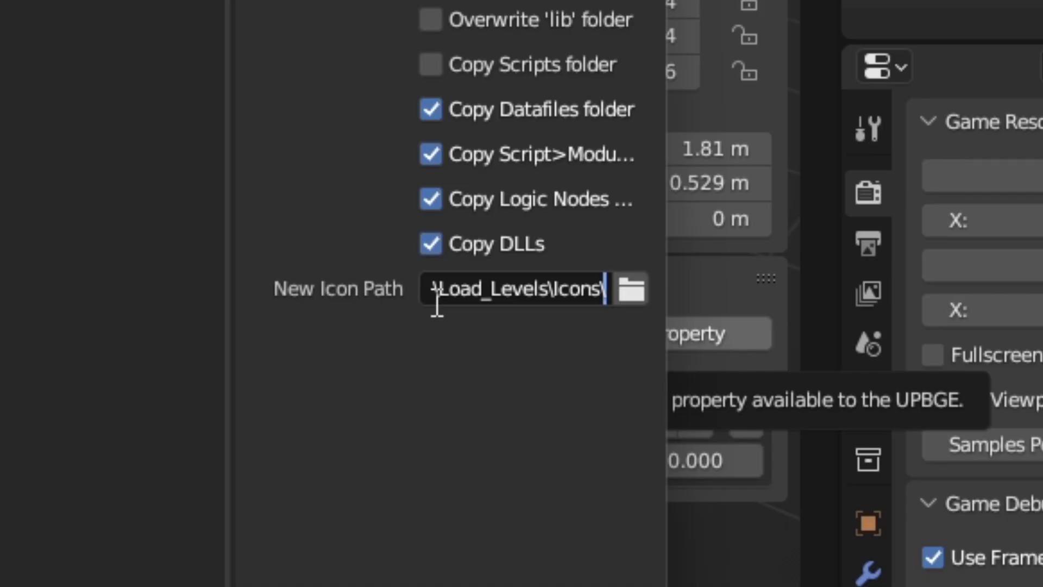
text(LoxIcon)
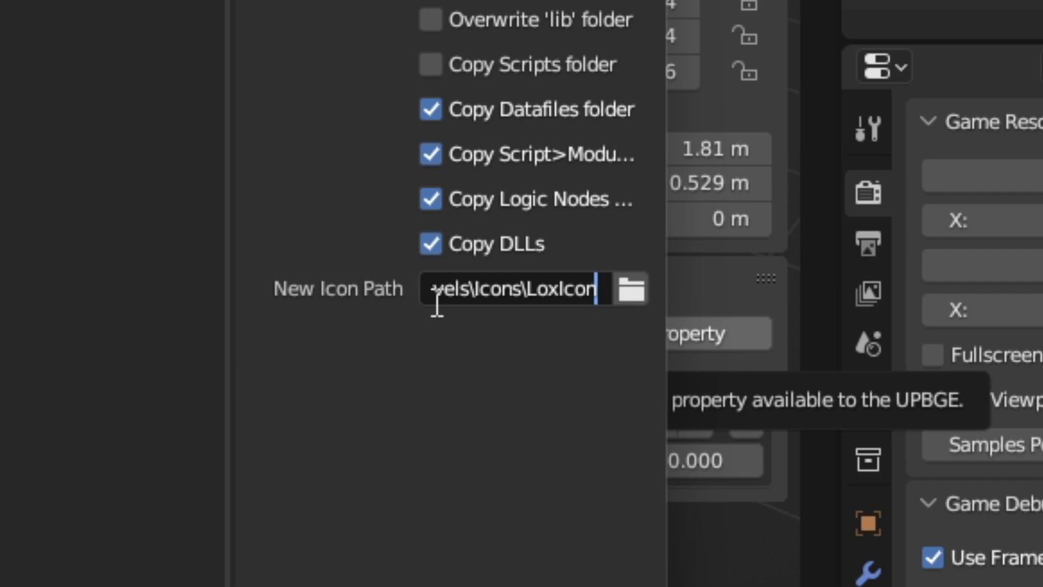
text(.)
text(ico)
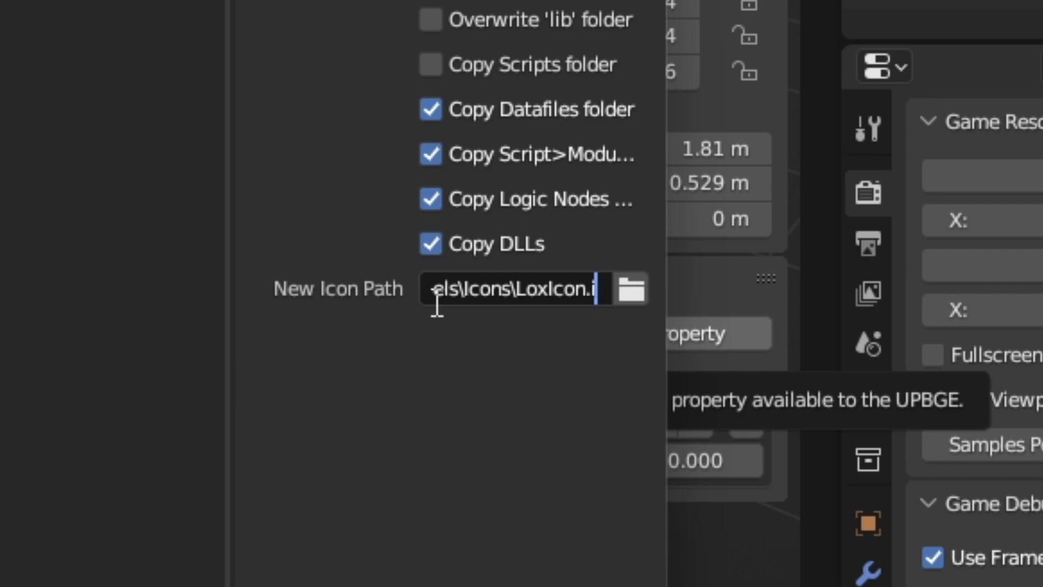
key(Return)
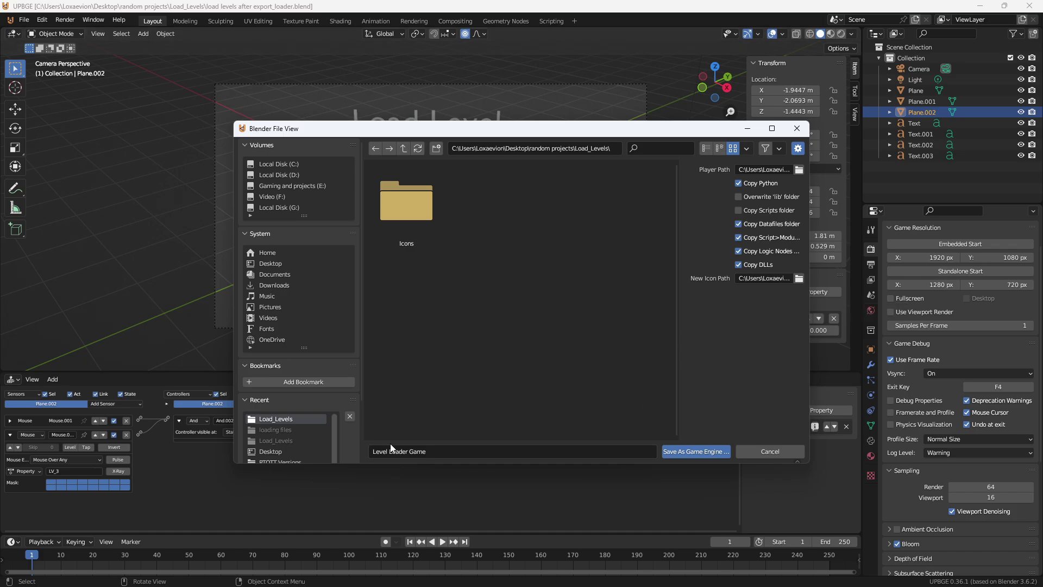
click(379, 449)
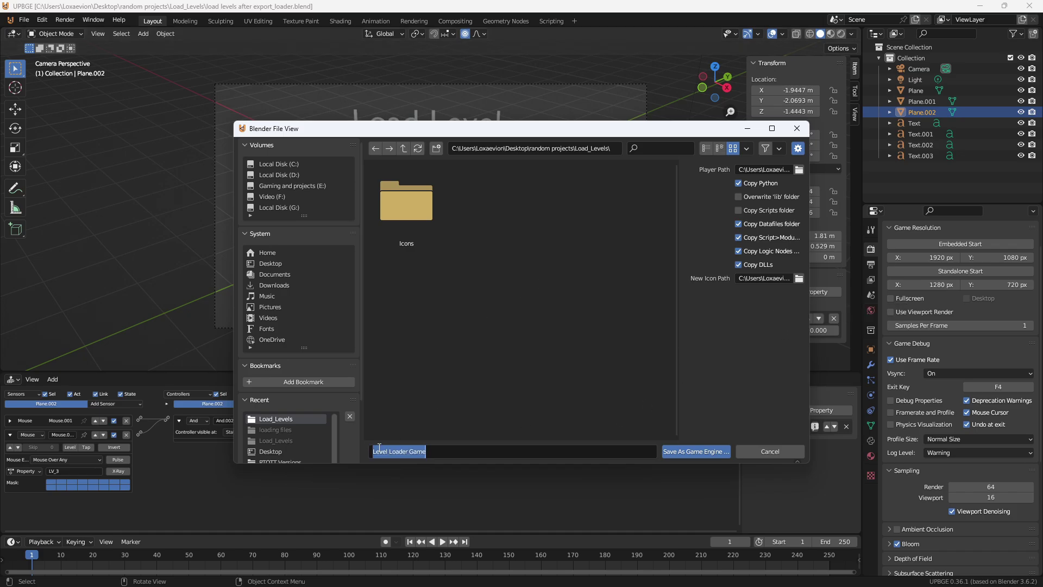
click(692, 447)
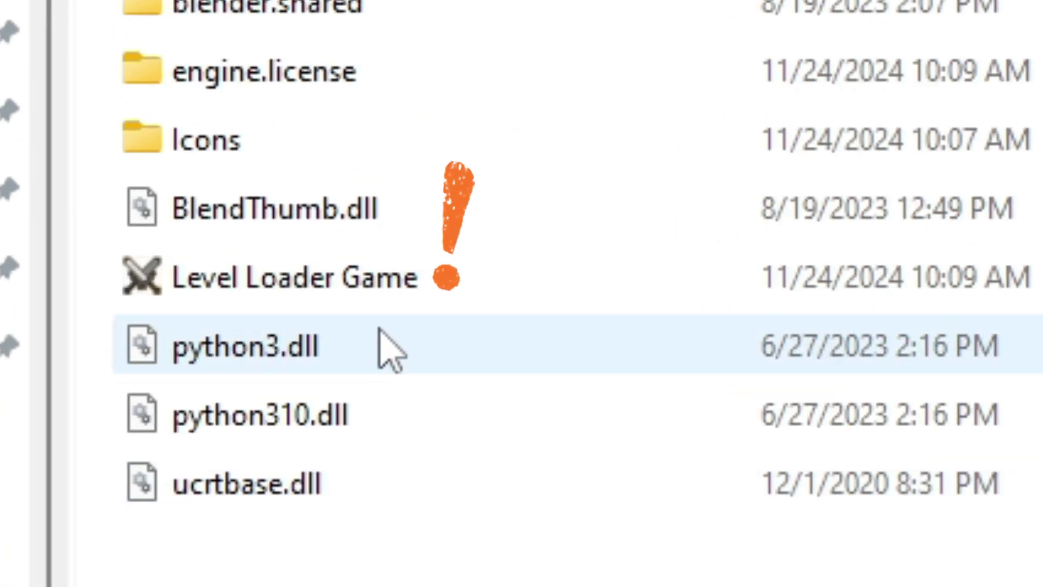
Select the exported game application in Load_Levels and close the runtime export settings.
click(439, 272)
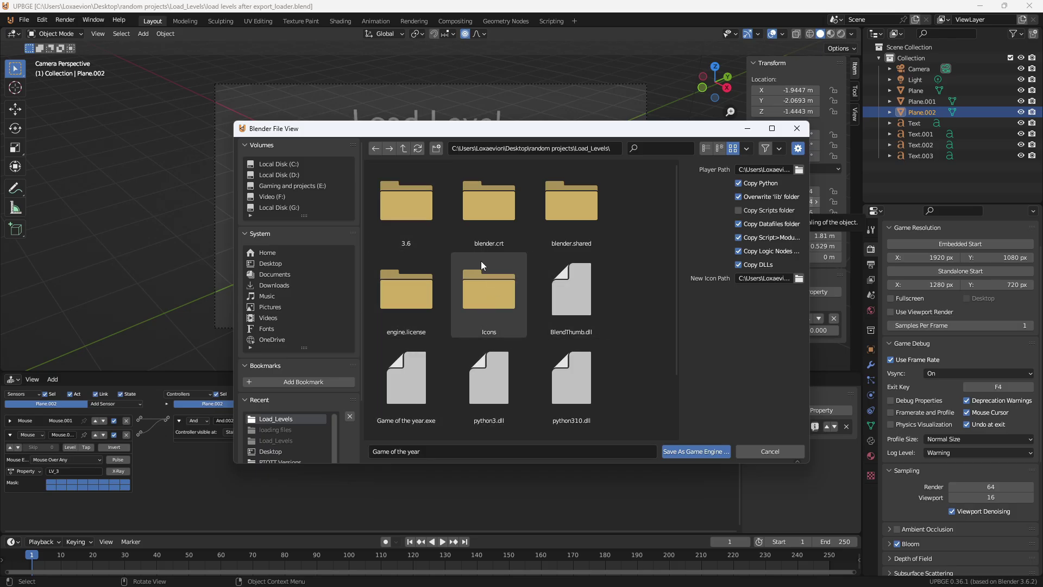
click(767, 451)
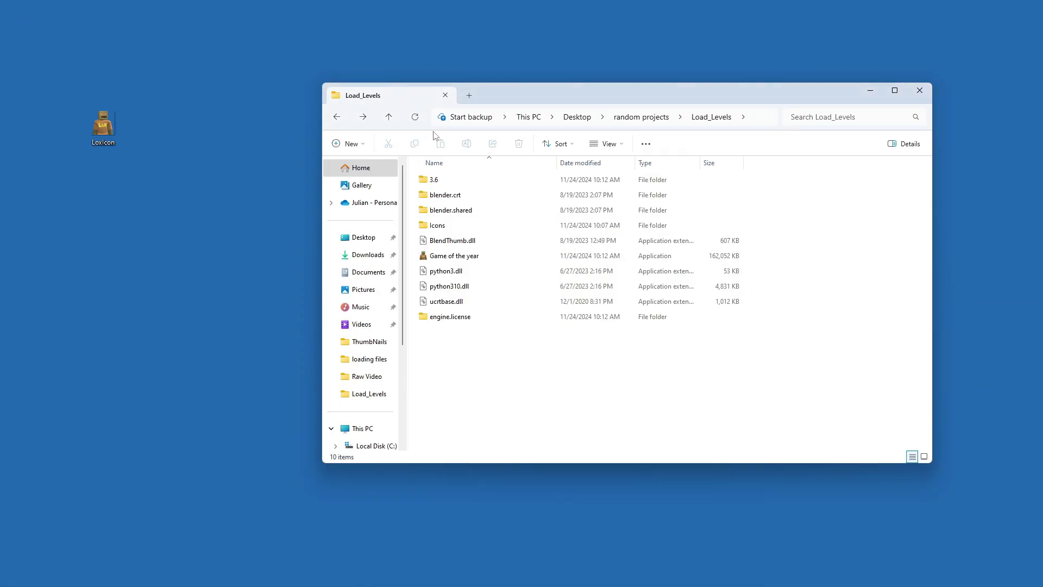
Select the Game of the year runtime in the Load_Levels folder.
click(489, 256)
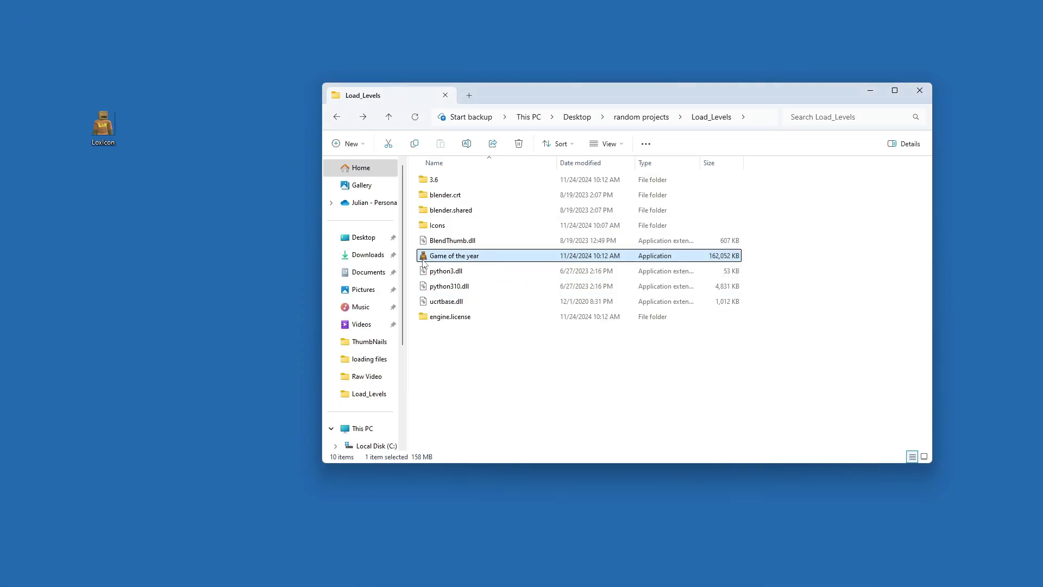